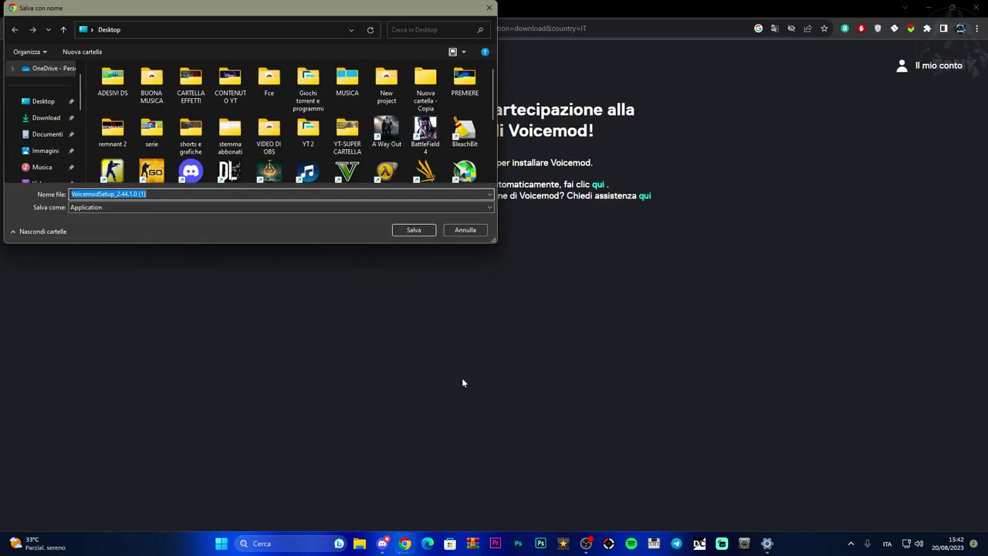
Cancel saving the duplicate Voicemod installer and minimize the browser to get to the desktop.
{"action": "left_click", "coordinate": [463, 231]}
{"action": "left_click", "coordinate": [243, 9]}
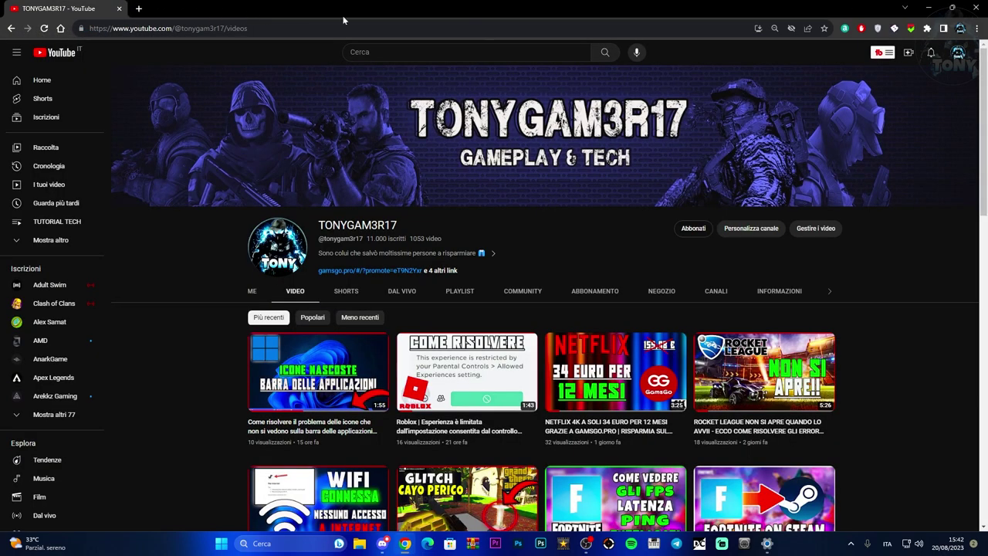
{"action": "left_click", "coordinate": [930, 7]}
{"action": "left_click_drag", "start_coordinate": [460, 199], "coordinate": [538, 239]}
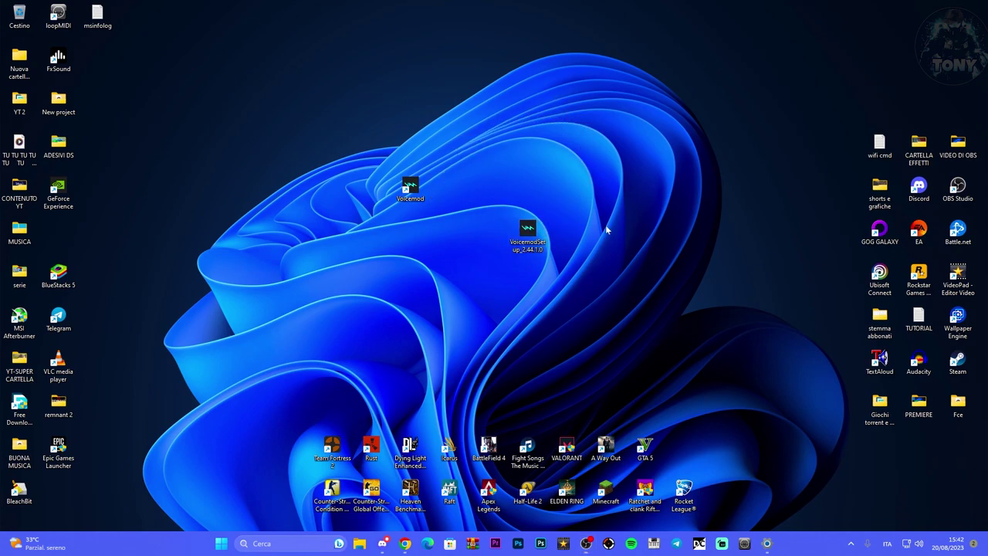
Run the VoicemodSetup_2.44.1.0 installer from the desktop and decline the reinstallation.
{"action": "double_click", "coordinate": [532, 233]}
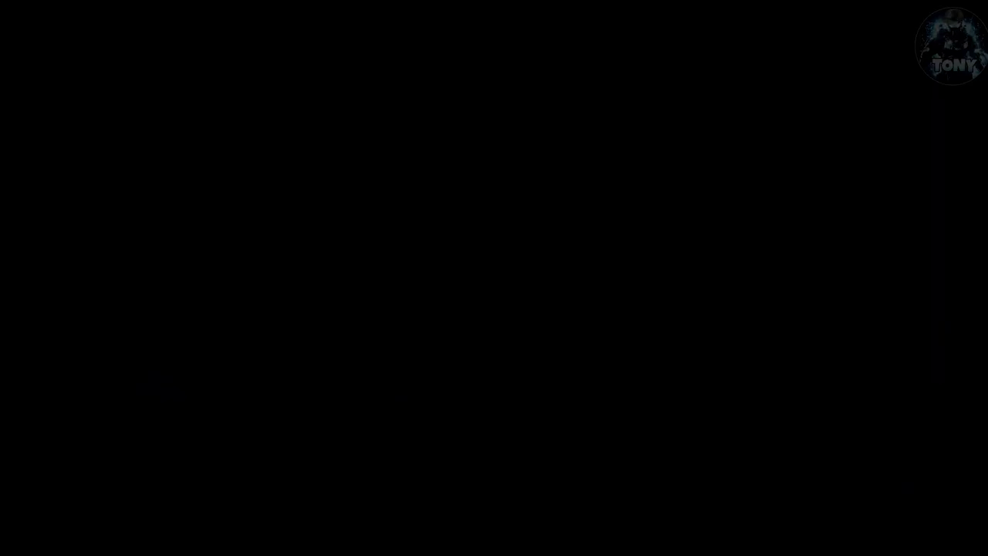
{"action": "left_click", "coordinate": [465, 359]}
{"action": "left_click", "coordinate": [505, 298]}
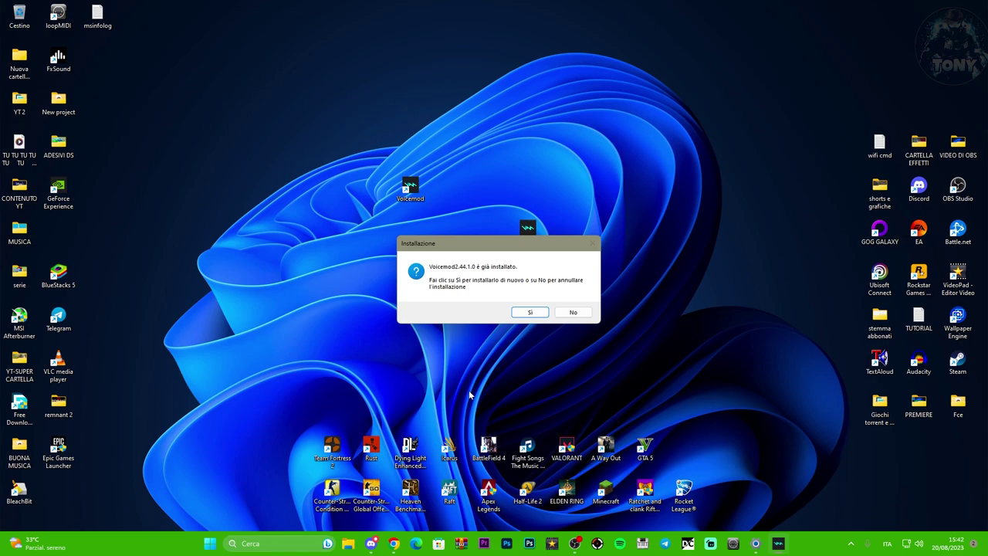
{"action": "left_click", "coordinate": [574, 315]}
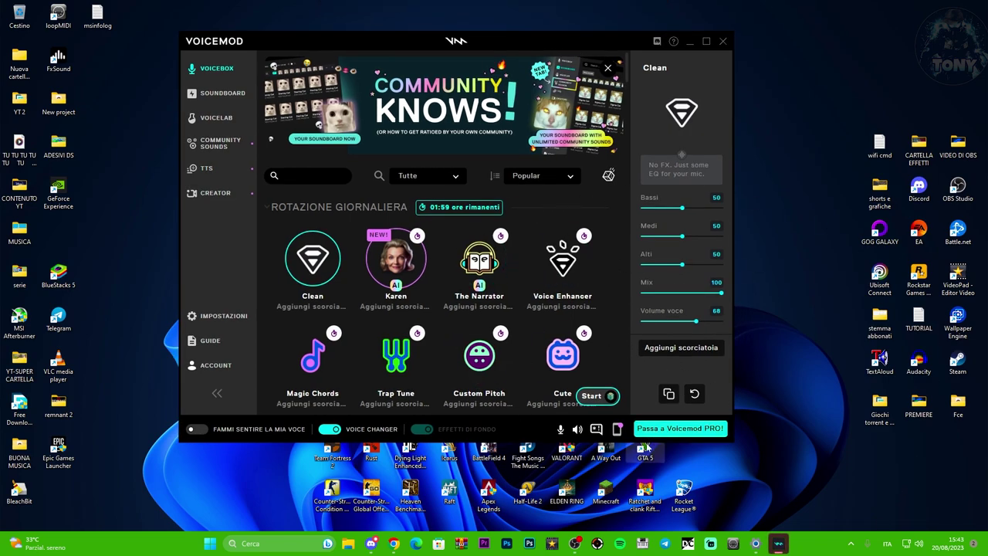
View the Voicemod PRO plans, close the offer and look through the voices in the daily rotation.
{"action": "left_click", "coordinate": [692, 431]}
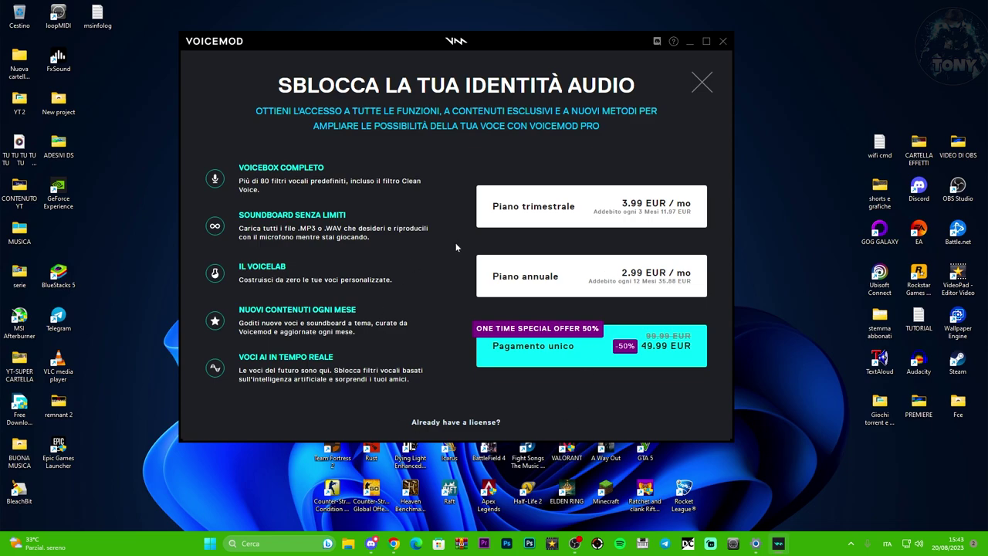
{"action": "left_click", "coordinate": [701, 83]}
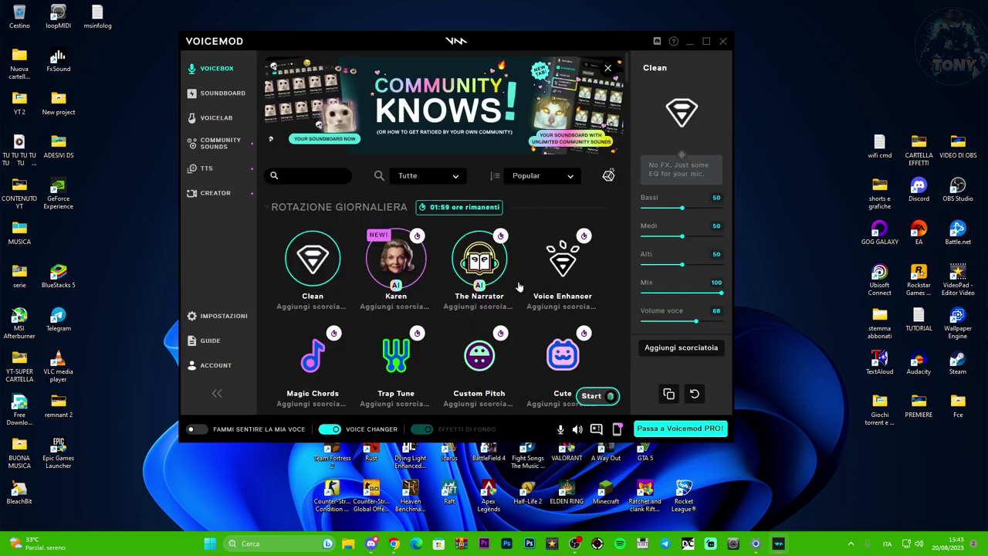
{"action": "scroll", "coordinate": [455, 283], "scroll_direction": "down", "scroll_amount": 3}
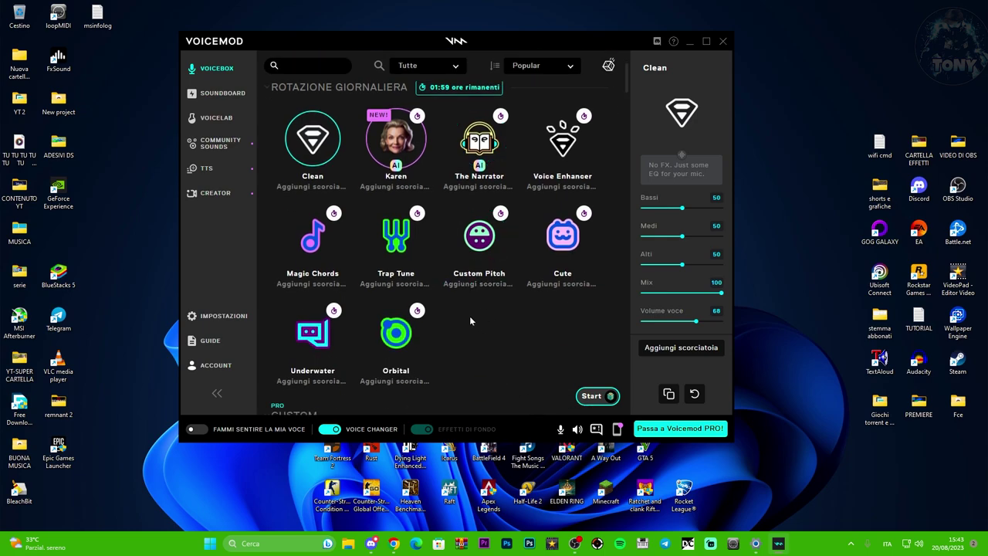
Review the input and output devices in Voicemod's audio settings.
{"action": "left_click", "coordinate": [209, 317]}
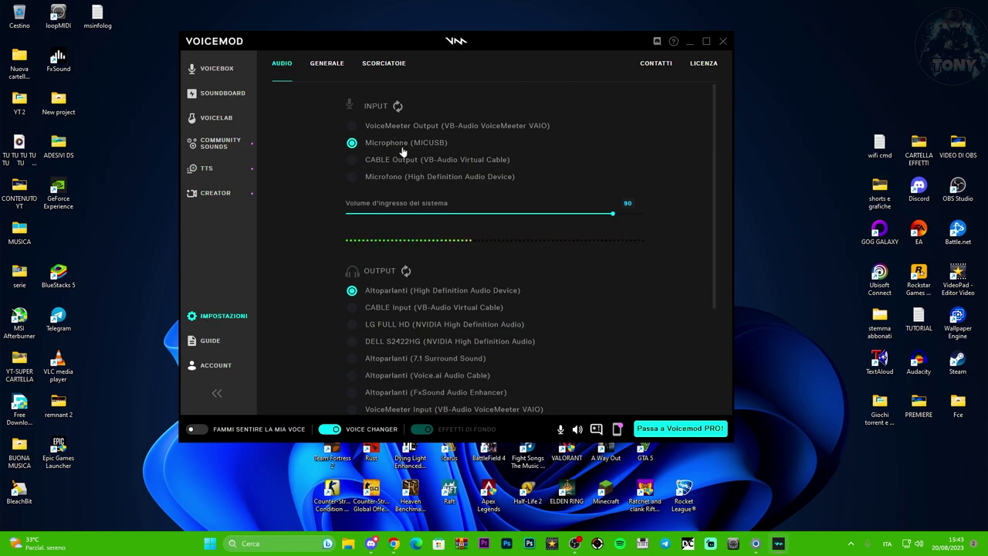
{"action": "scroll", "coordinate": [307, 232], "scroll_direction": "down", "scroll_amount": 3}
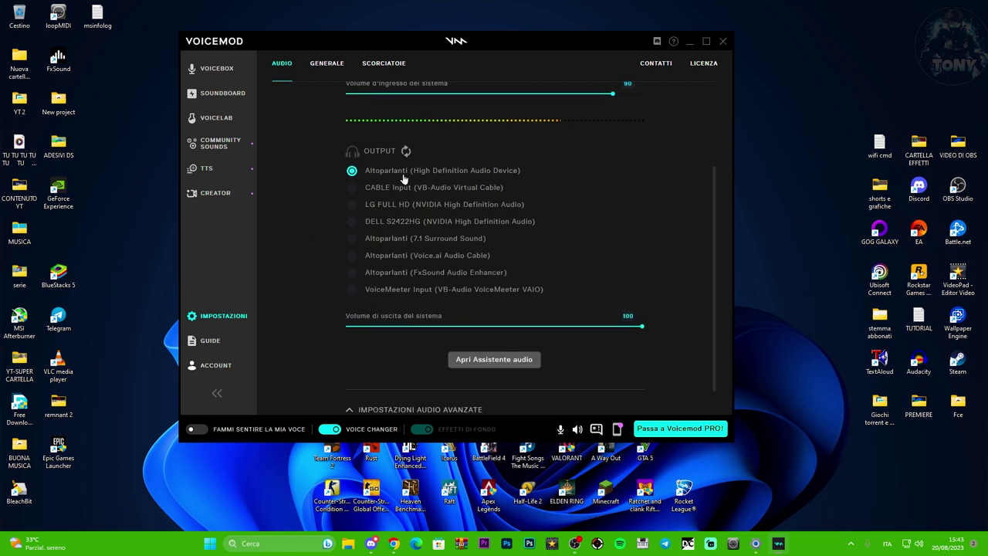
{"action": "scroll", "coordinate": [434, 224], "scroll_direction": "up", "scroll_amount": 1}
{"action": "scroll", "coordinate": [434, 225], "scroll_direction": "down", "scroll_amount": 1}
{"action": "scroll", "coordinate": [296, 333], "scroll_direction": "up", "scroll_amount": 3}
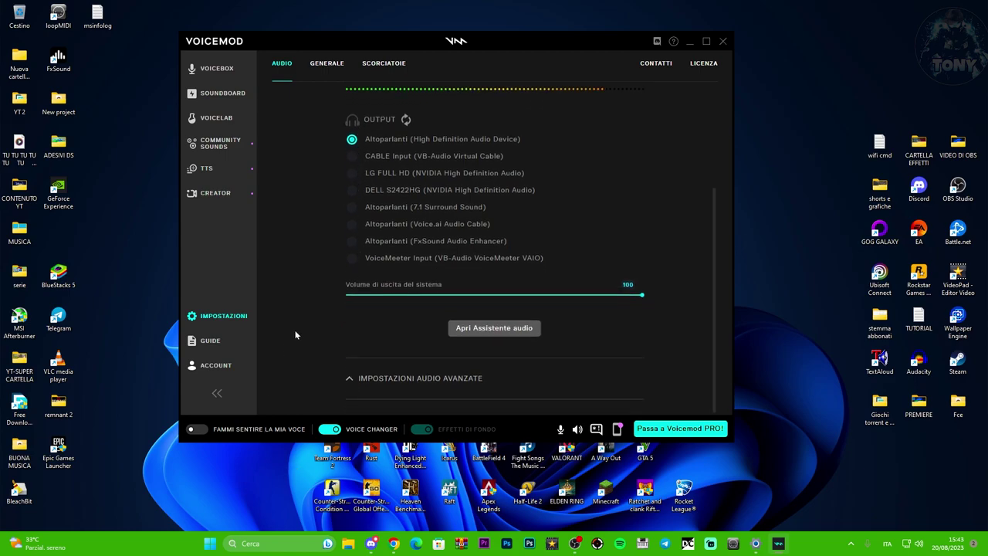
{"action": "left_click_drag", "start_coordinate": [639, 41], "coordinate": [578, 40]}
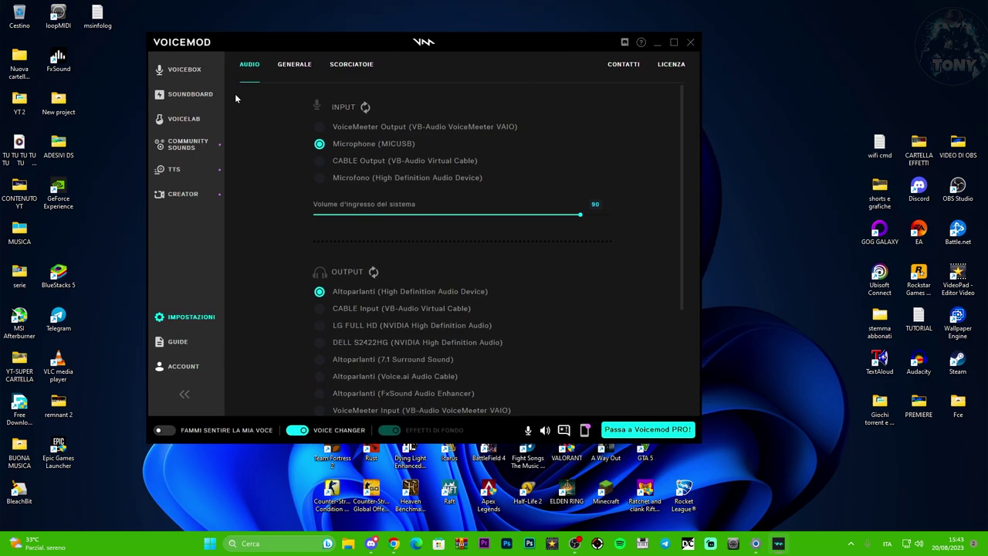
In the Windows sound settings, choose Microfono (Voicemod Virtual Audio Device) as the input device.
{"action": "right_click", "coordinate": [916, 546]}
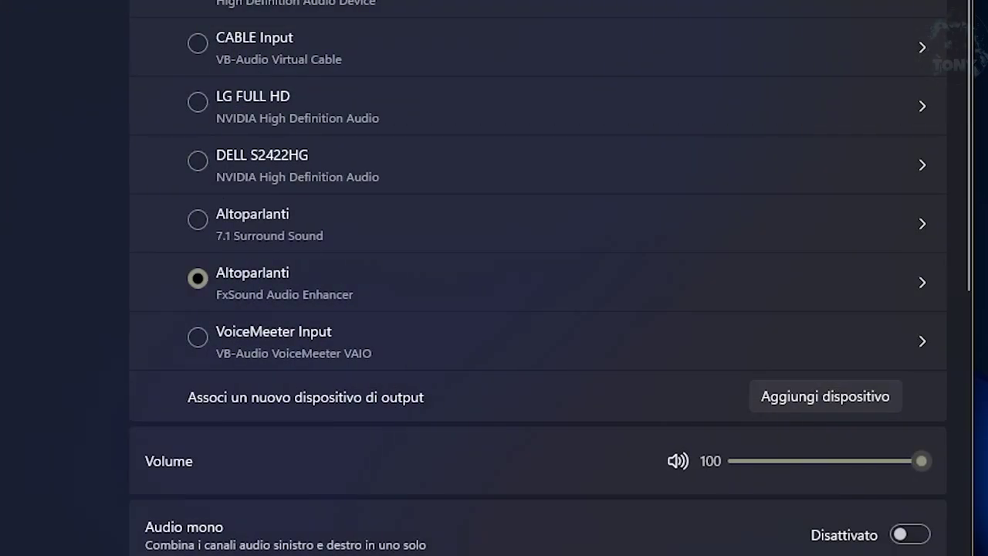
{"action": "scroll", "coordinate": [561, 265], "scroll_direction": "down", "scroll_amount": 6}
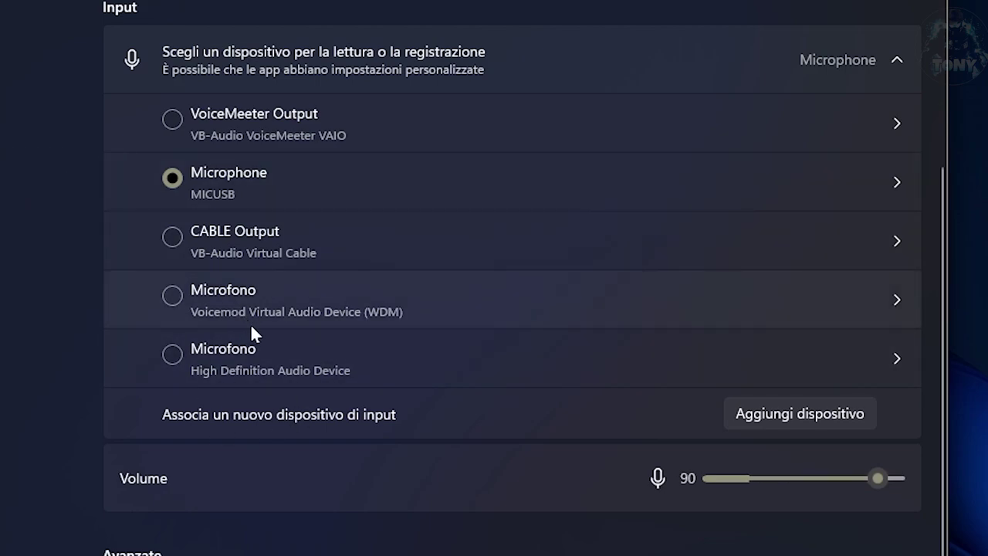
{"action": "left_click", "coordinate": [190, 305]}
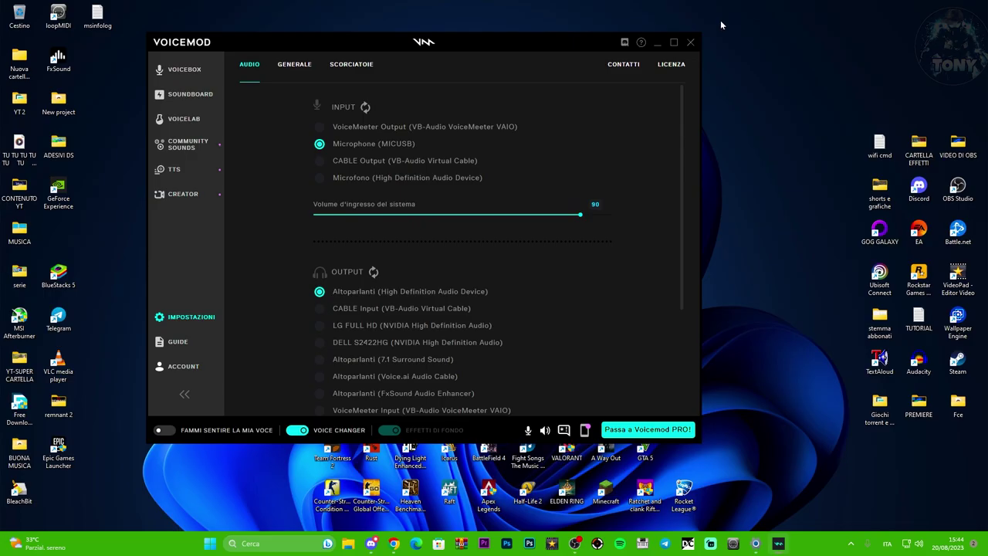
Return to Voicemod's Voicebox and select The Narrator voice from the daily rotation.
{"action": "left_click_drag", "start_coordinate": [385, 45], "coordinate": [402, 43]}
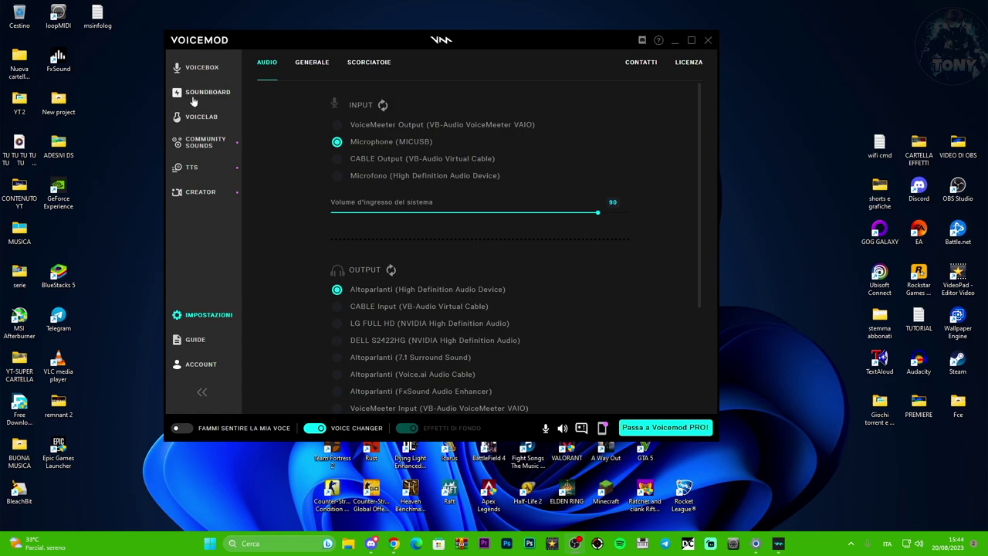
{"action": "left_click", "coordinate": [194, 71]}
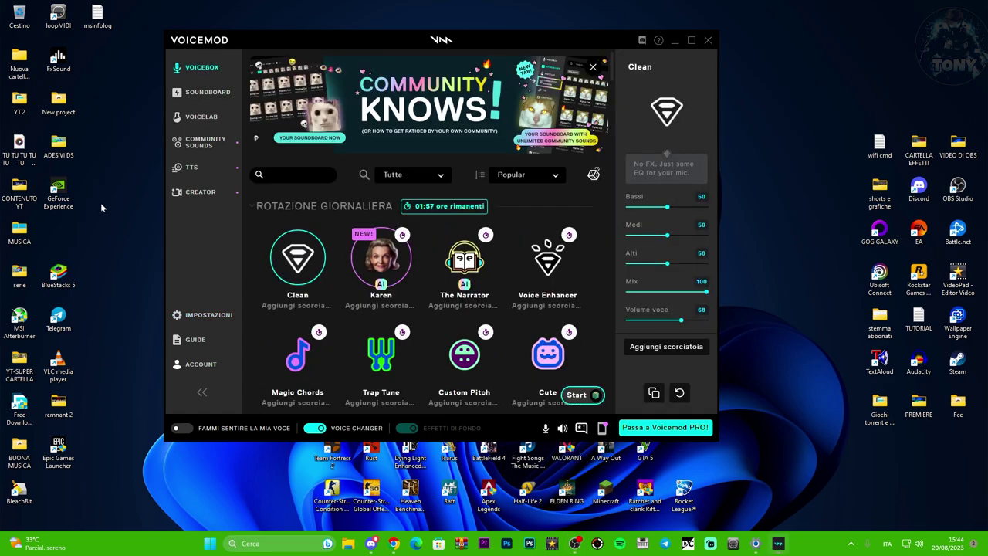
{"action": "scroll", "coordinate": [389, 332], "scroll_direction": "down", "scroll_amount": 2}
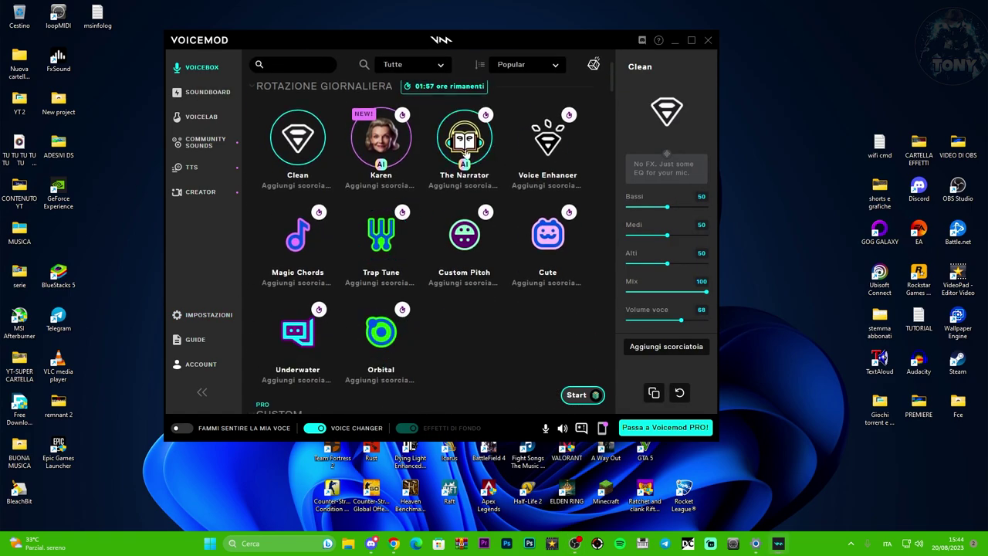
{"action": "left_click", "coordinate": [467, 154]}
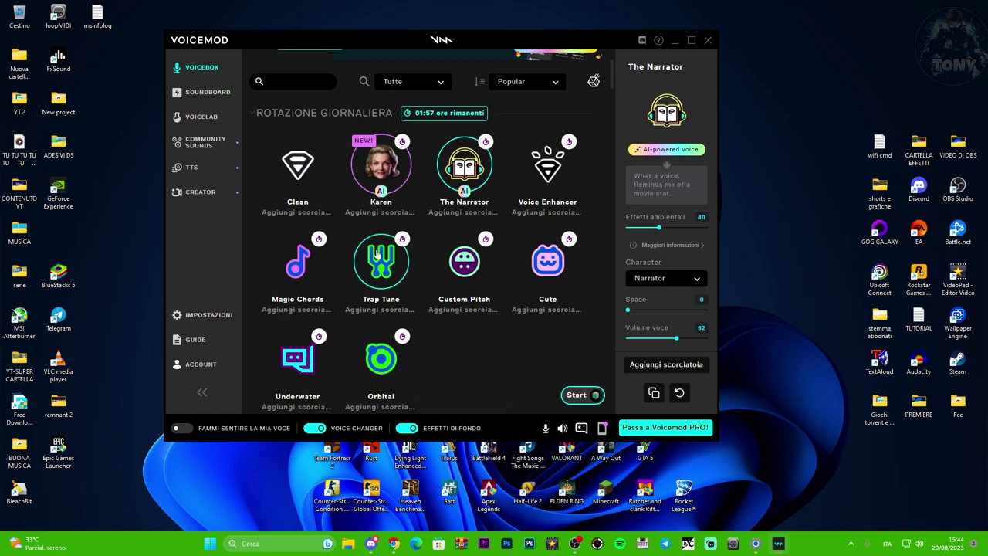
Turn on hearing your own voice to test The Narrator, and switch it off again.
{"action": "left_click", "coordinate": [182, 427]}
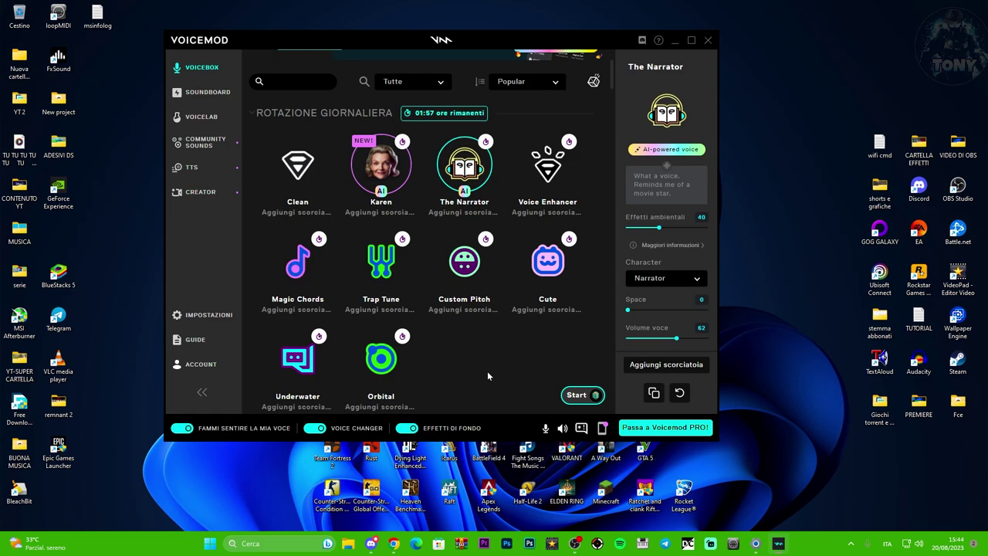
{"action": "left_click", "coordinate": [184, 429]}
{"action": "left_click_drag", "start_coordinate": [523, 44], "coordinate": [533, 60]}
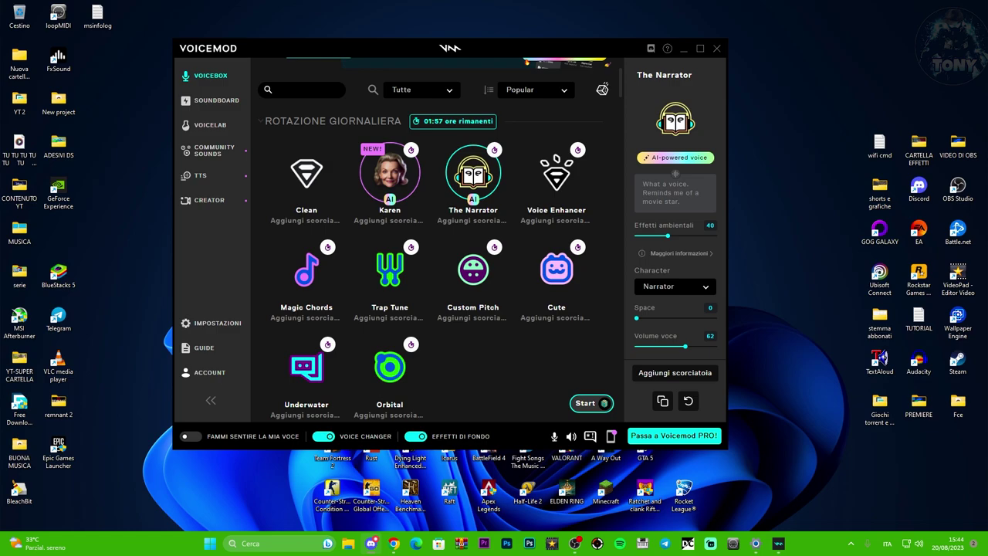
Switch to Discord, set the voice input device to Microfono (Voicemod Virtual Audio Device) and check the output device.
{"action": "key", "text": "alt+Tab"}
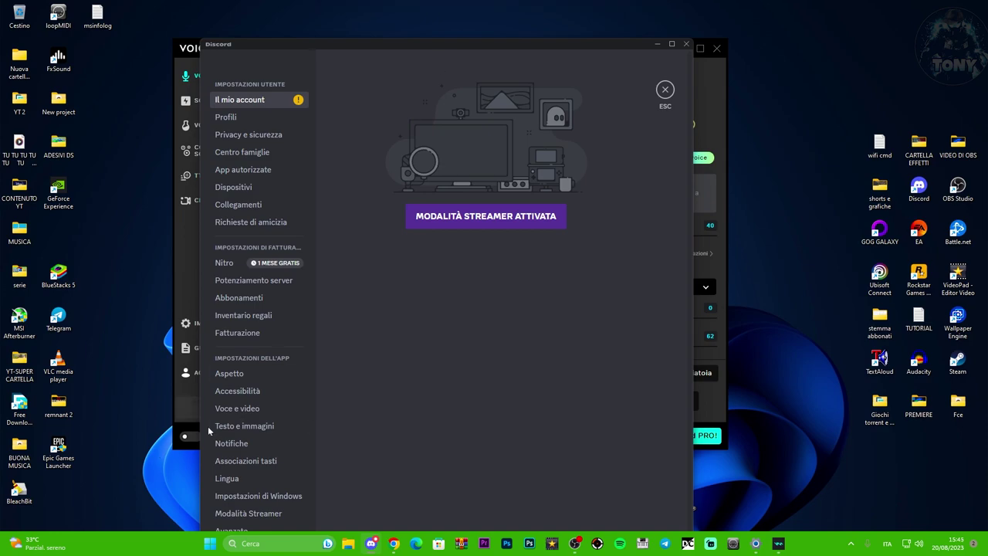
{"action": "left_click", "coordinate": [239, 409]}
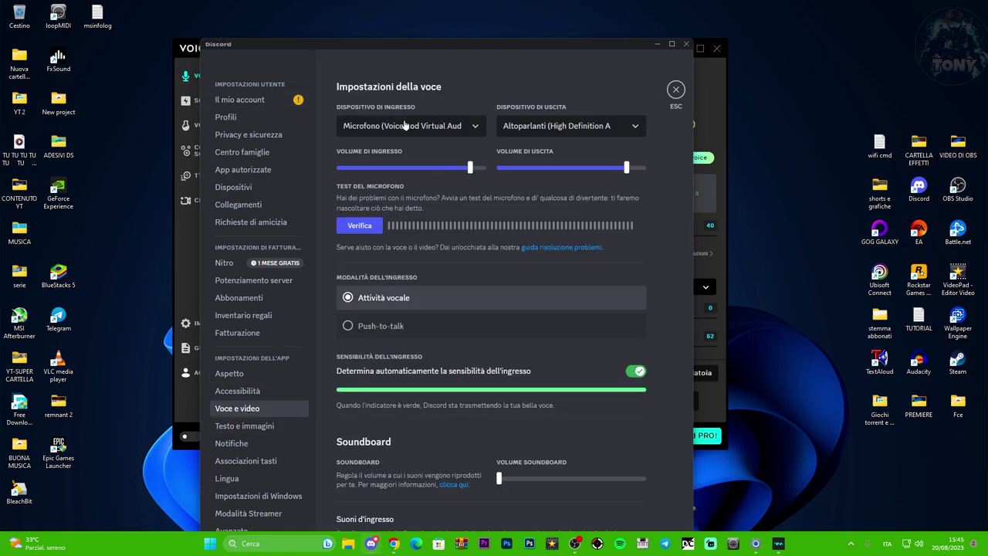
{"action": "left_click", "coordinate": [440, 136]}
{"action": "left_click", "coordinate": [382, 175]}
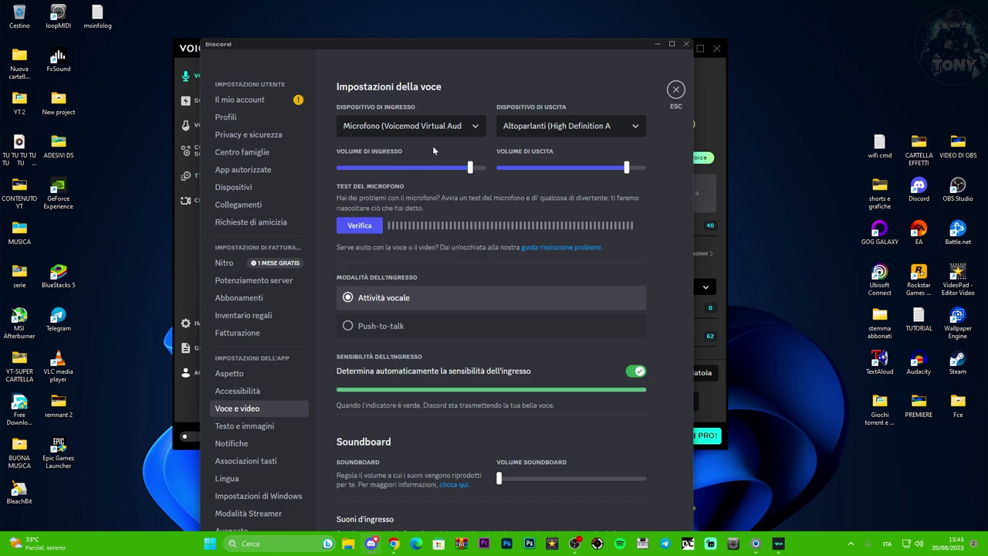
{"action": "left_click", "coordinate": [581, 130]}
{"action": "left_click", "coordinate": [580, 130]}
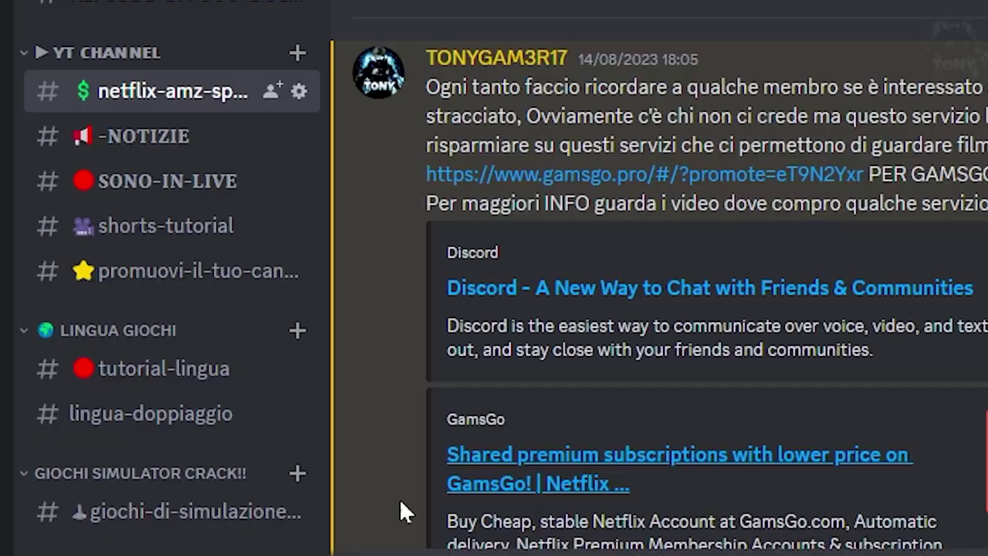
Turn off Krisp noise reduction for the connected Discord voice channel.
{"action": "scroll", "coordinate": [159, 176], "scroll_direction": "down", "scroll_amount": 10}
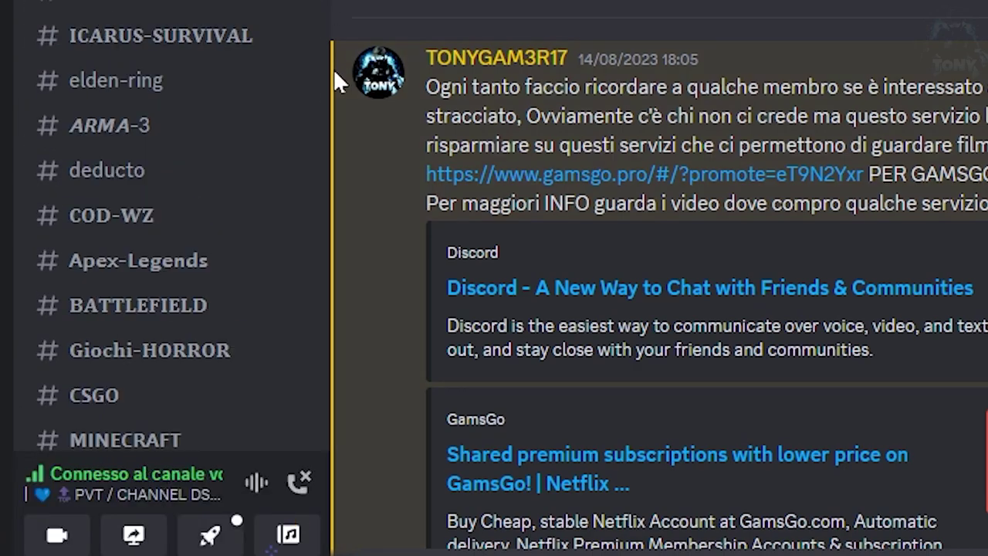
{"action": "left_click", "coordinate": [255, 486]}
{"action": "left_click", "coordinate": [386, 79]}
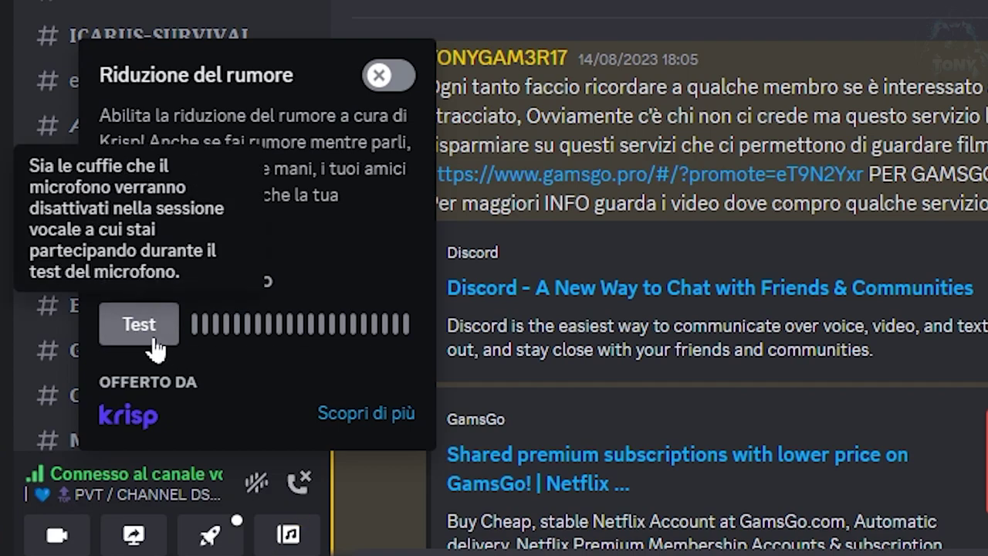
{"action": "left_click", "coordinate": [385, 77]}
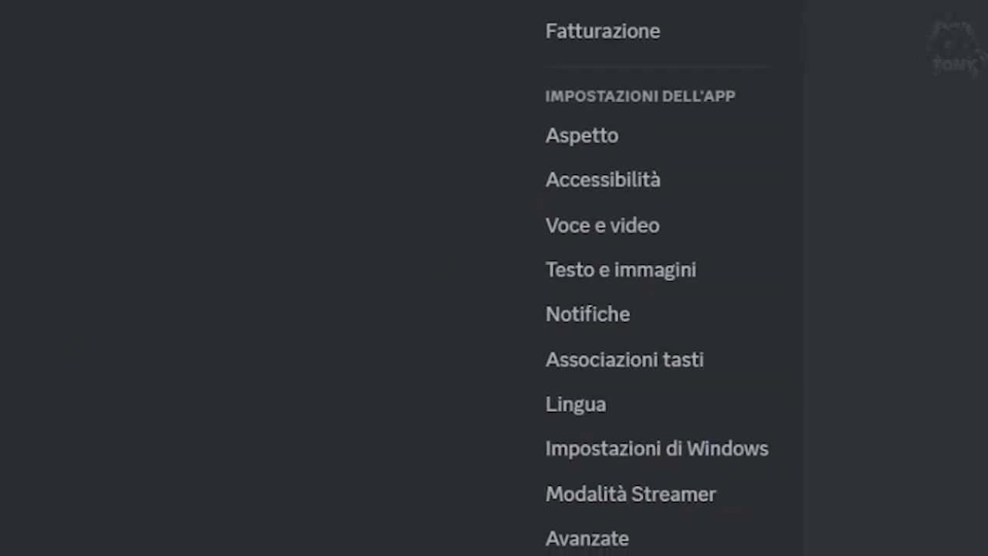
Check the available input devices in Discord's voice and video settings.
{"action": "left_click", "coordinate": [262, 372]}
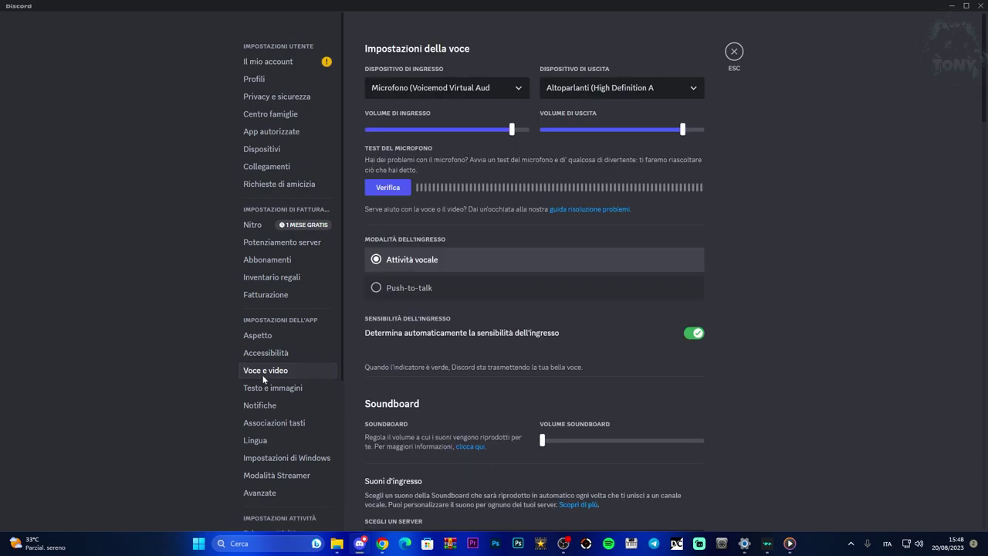
{"action": "left_click", "coordinate": [454, 91]}
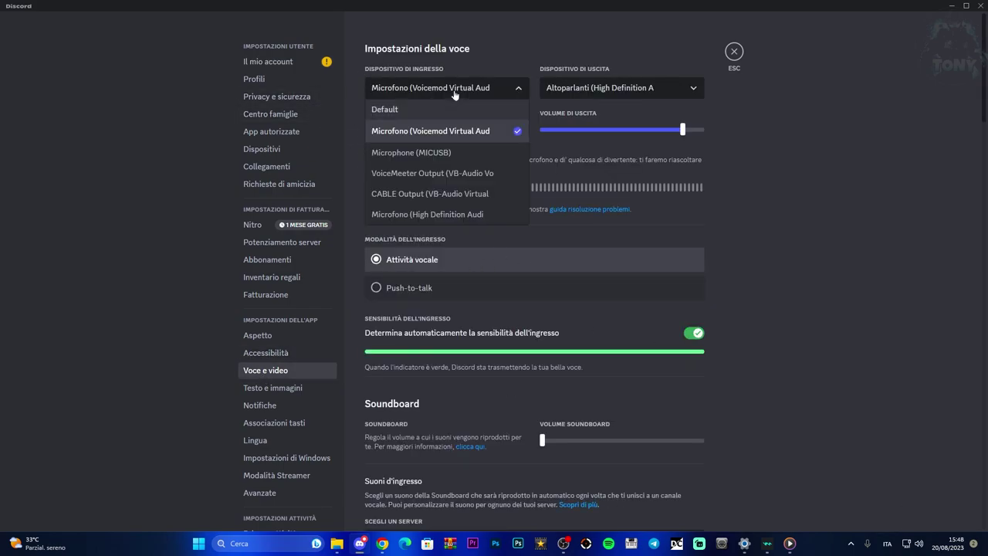
{"action": "left_click", "coordinate": [454, 91]}
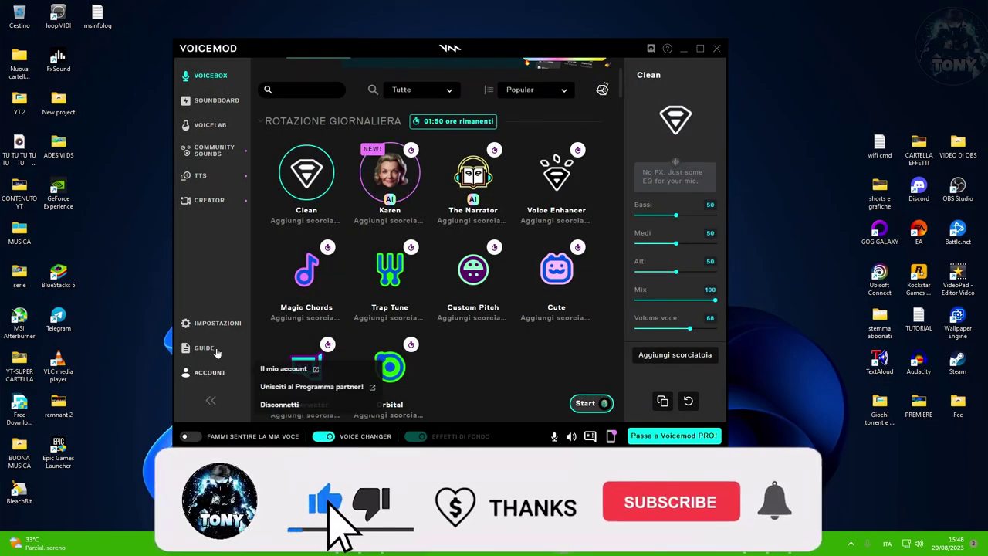
Open Voicemod's settings, and examine the output and input devices in the Windows sound settings.
{"action": "left_click", "coordinate": [216, 323]}
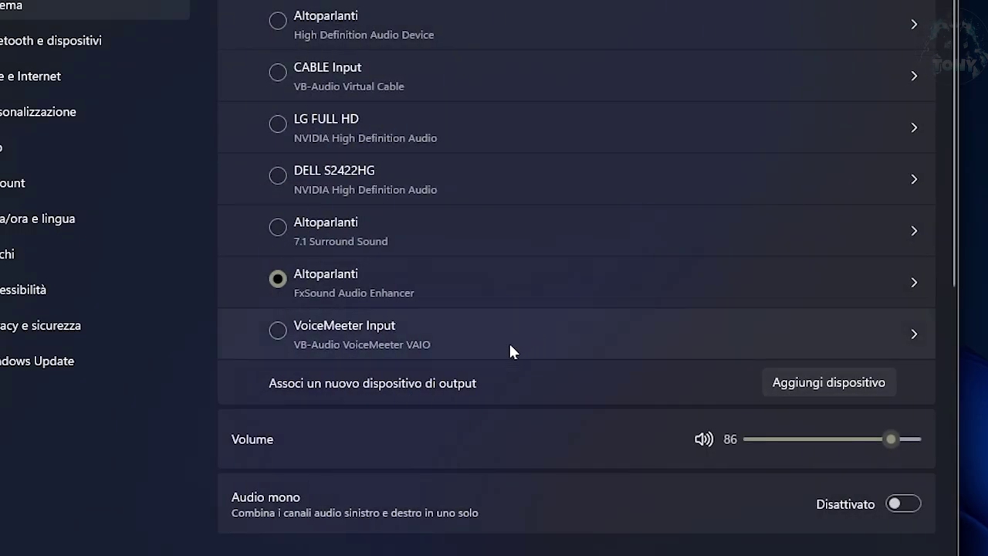
{"action": "scroll", "coordinate": [509, 343], "scroll_direction": "down", "scroll_amount": 7}
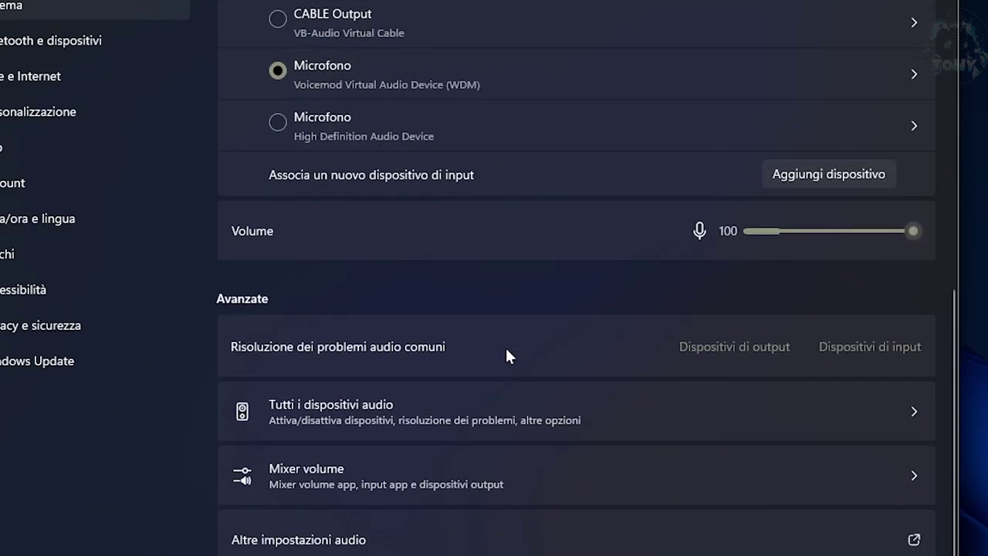
{"action": "scroll", "coordinate": [505, 345], "scroll_direction": "up", "scroll_amount": 3}
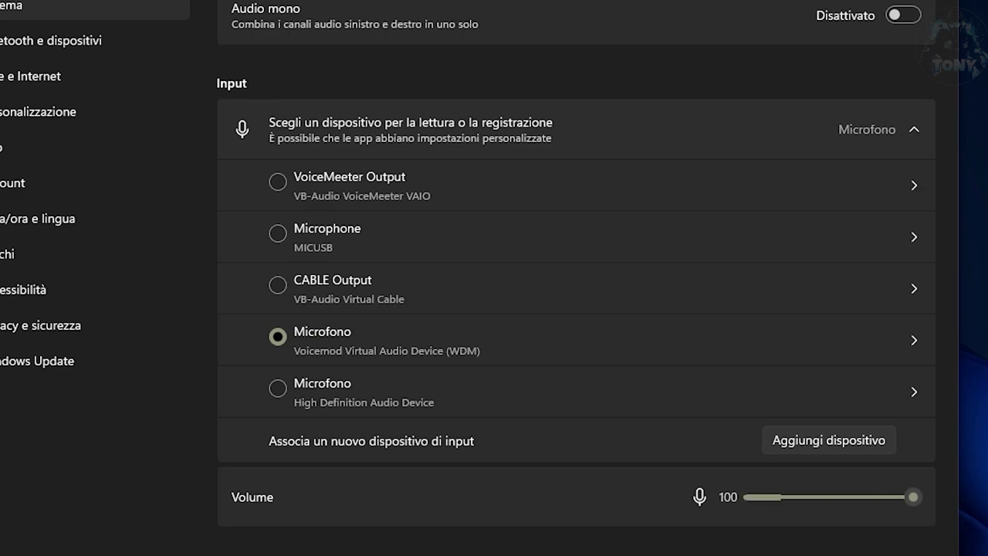
Back in Voicemod's Voicebox, apply The Narrator voice with The President character and turn off the background effects.
{"action": "key", "text": "alt+Tab"}
{"action": "left_click", "coordinate": [193, 77]}
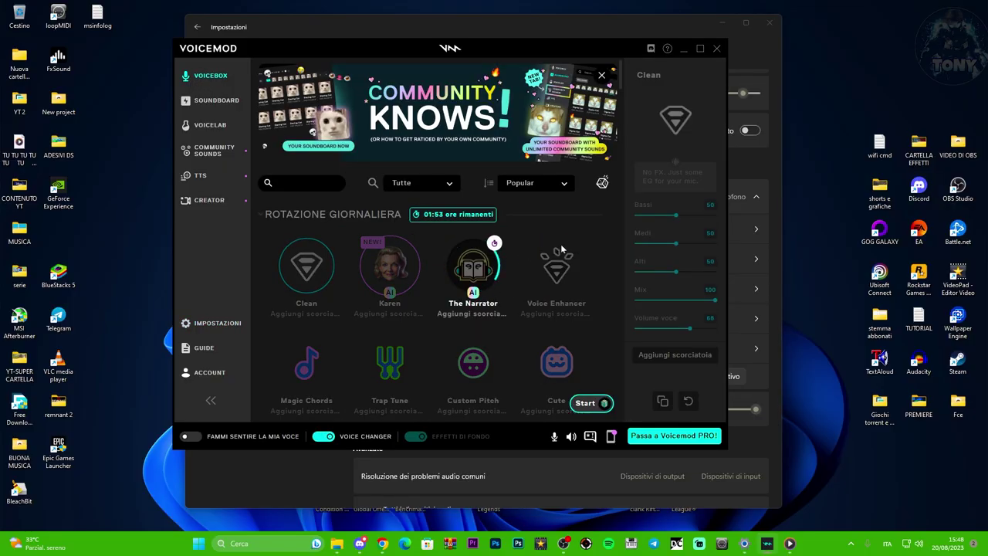
{"action": "left_click", "coordinate": [479, 270]}
{"action": "scroll", "coordinate": [479, 270], "scroll_direction": "down", "scroll_amount": 1}
{"action": "left_click", "coordinate": [682, 287]}
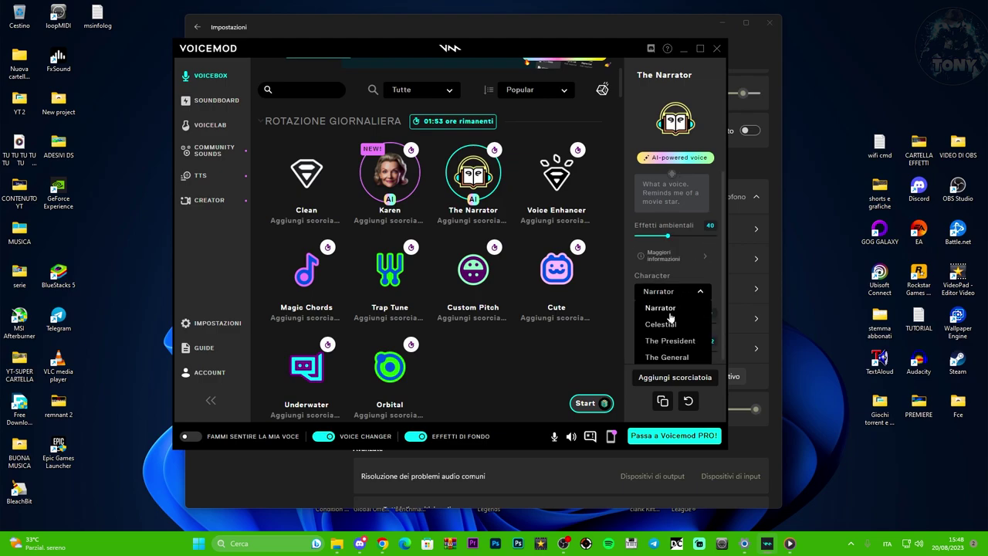
{"action": "left_click", "coordinate": [665, 340]}
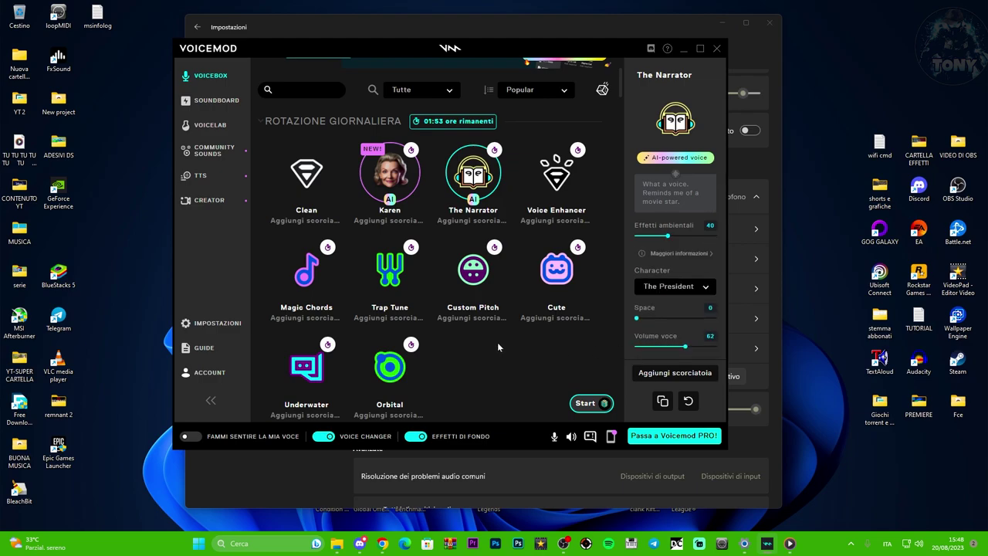
{"action": "left_click", "coordinate": [416, 436]}
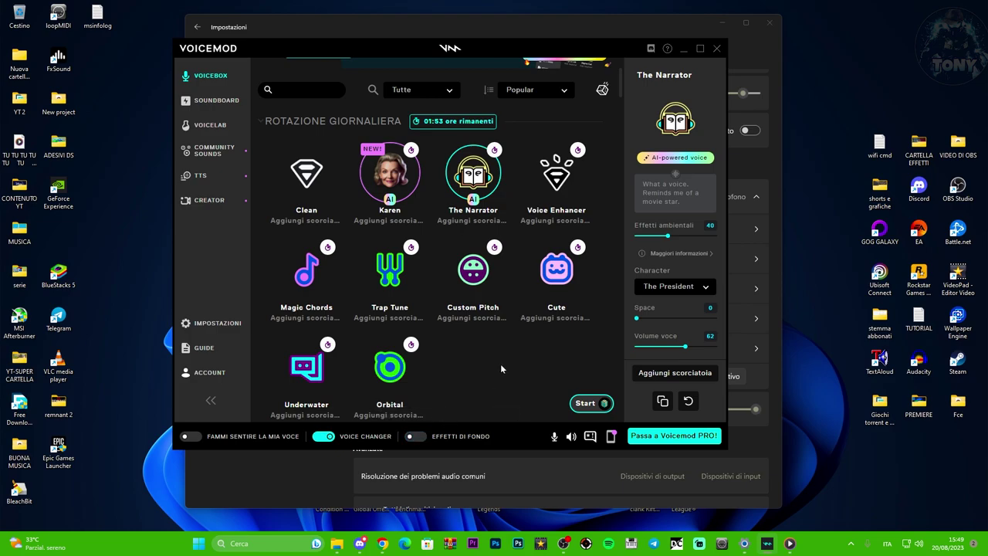